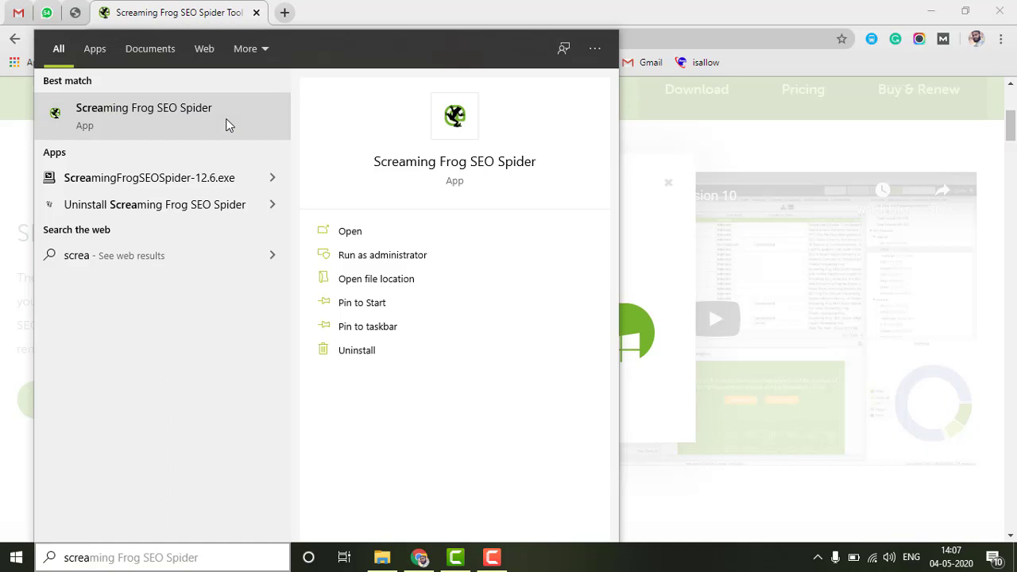
# Step: Launch Screaming Frog SEO Spider and cut the onlineabdullah.com address from its open browser page
pyautogui.click(227, 124)
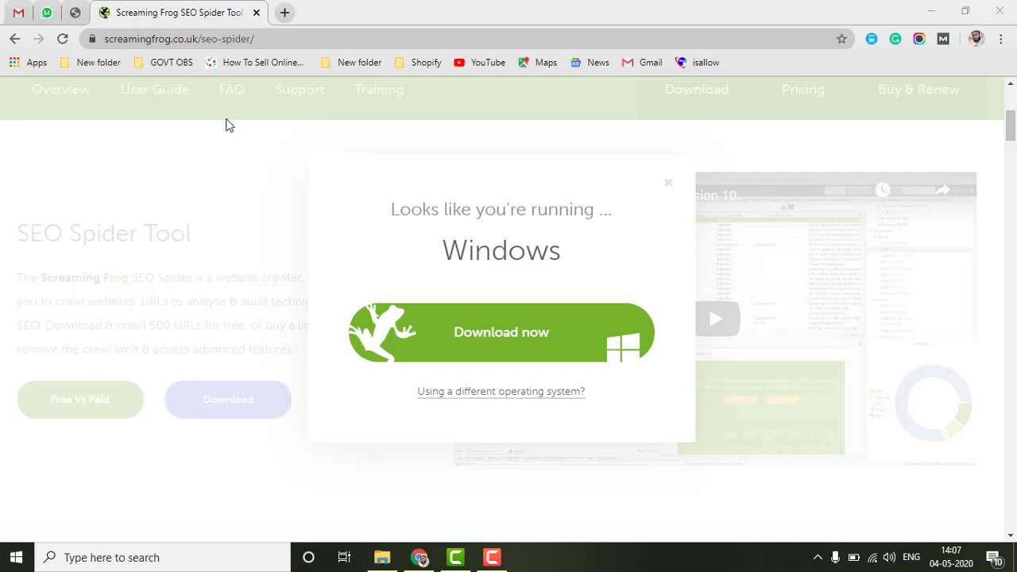
pyautogui.click(75, 12)
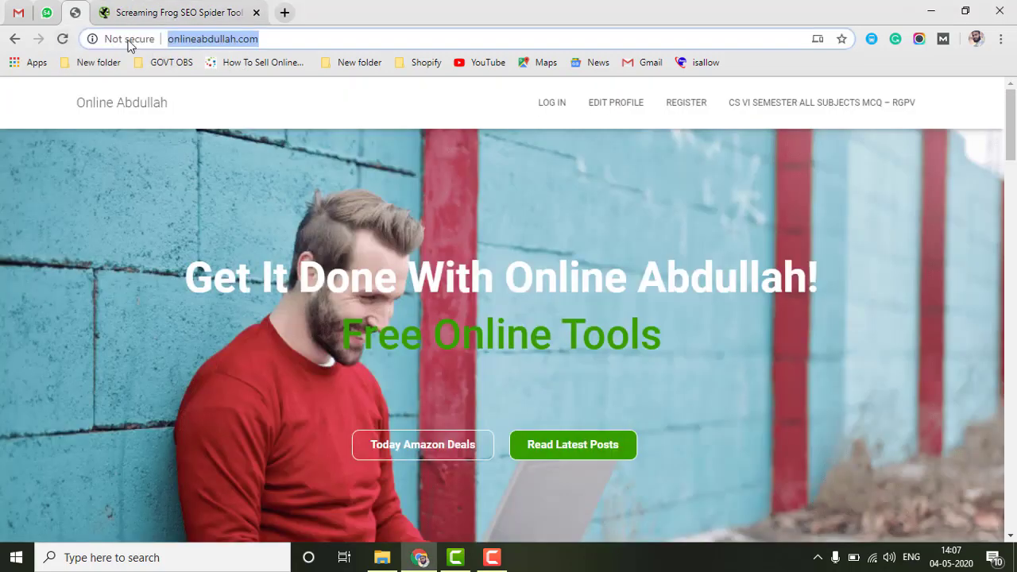
pyautogui.press('BackSpace')
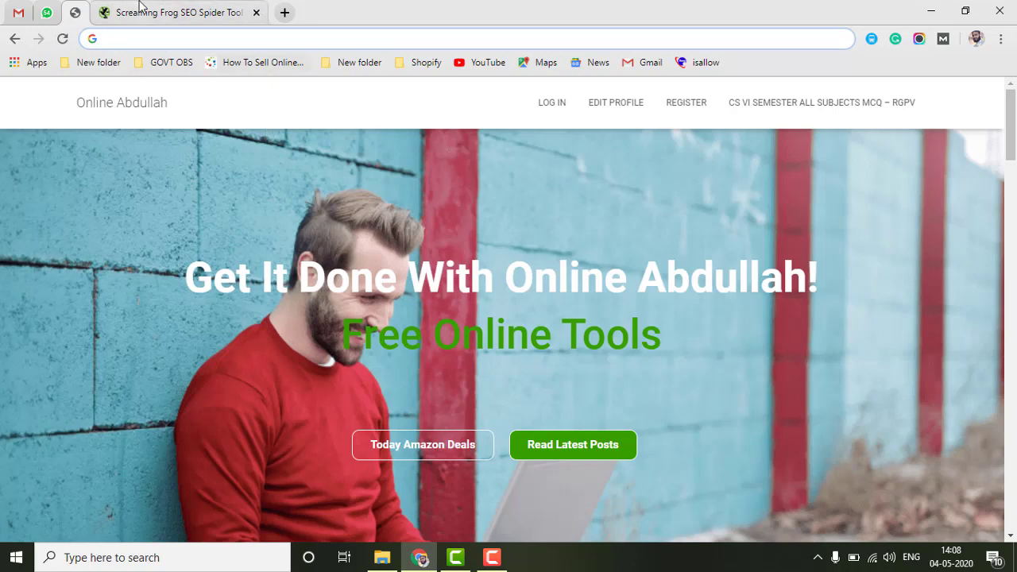
pyautogui.click(139, 10)
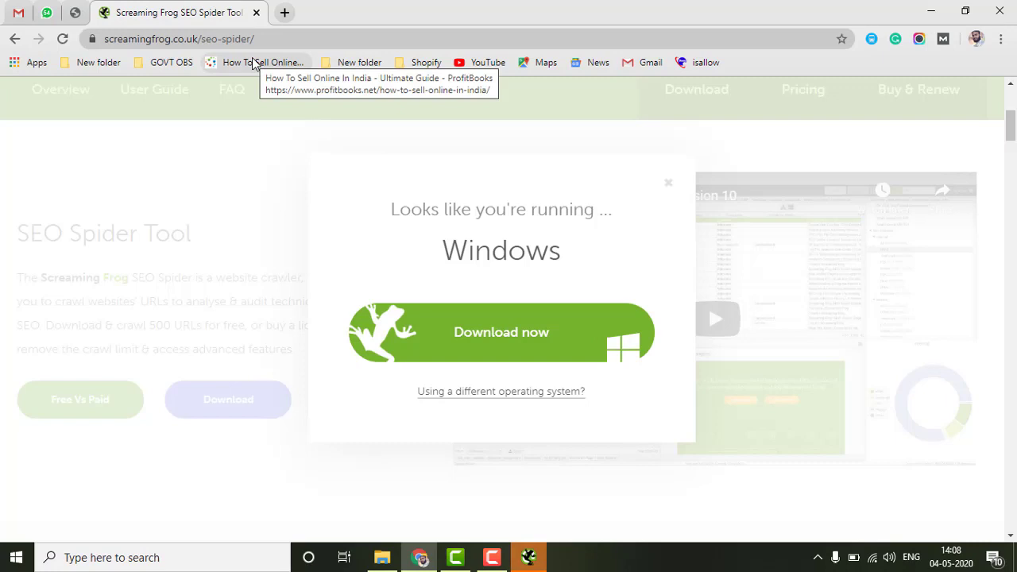
pyautogui.click(532, 556)
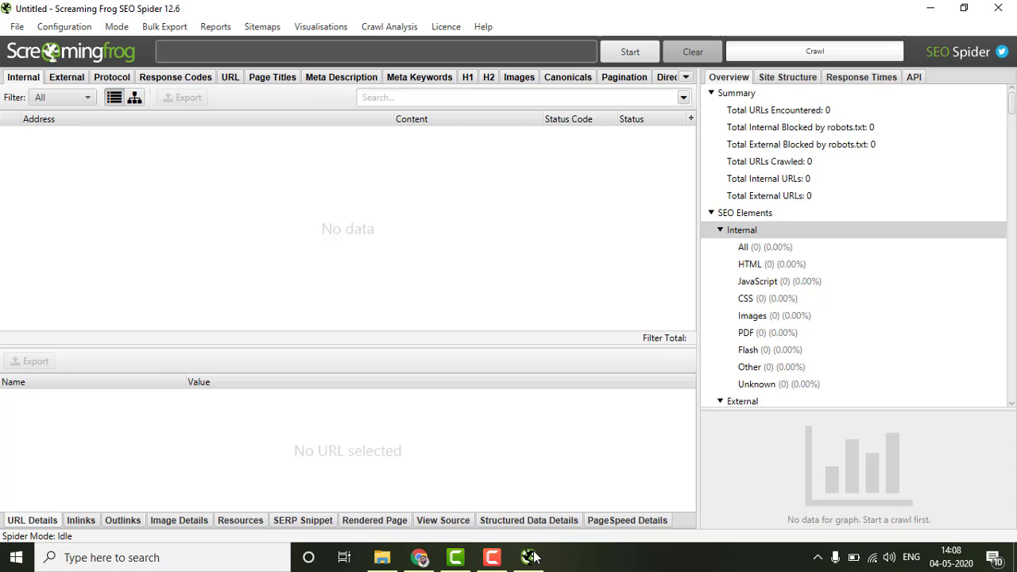
pyautogui.write('http://onlineabdullah.com/')
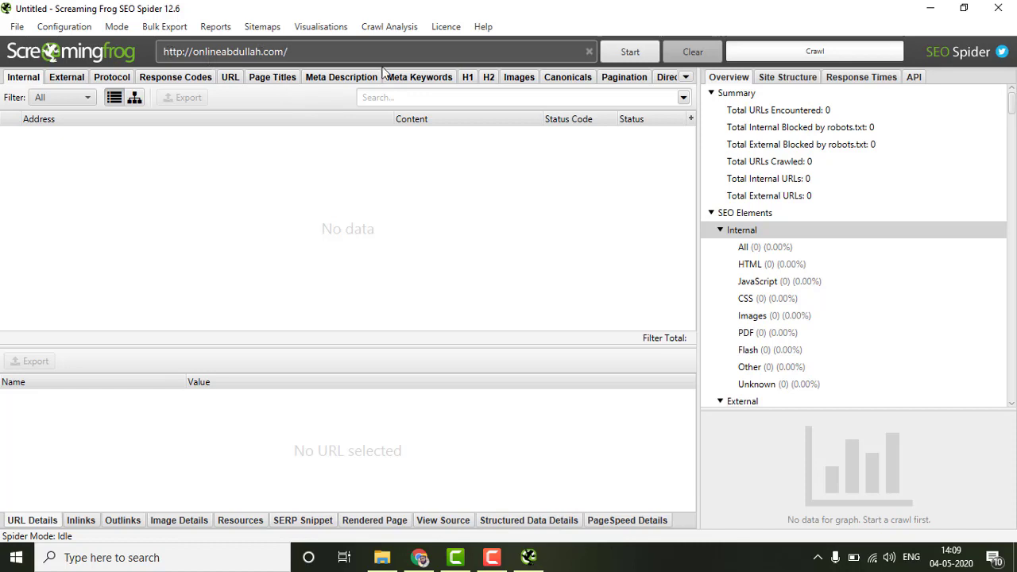
pyautogui.click(641, 53)
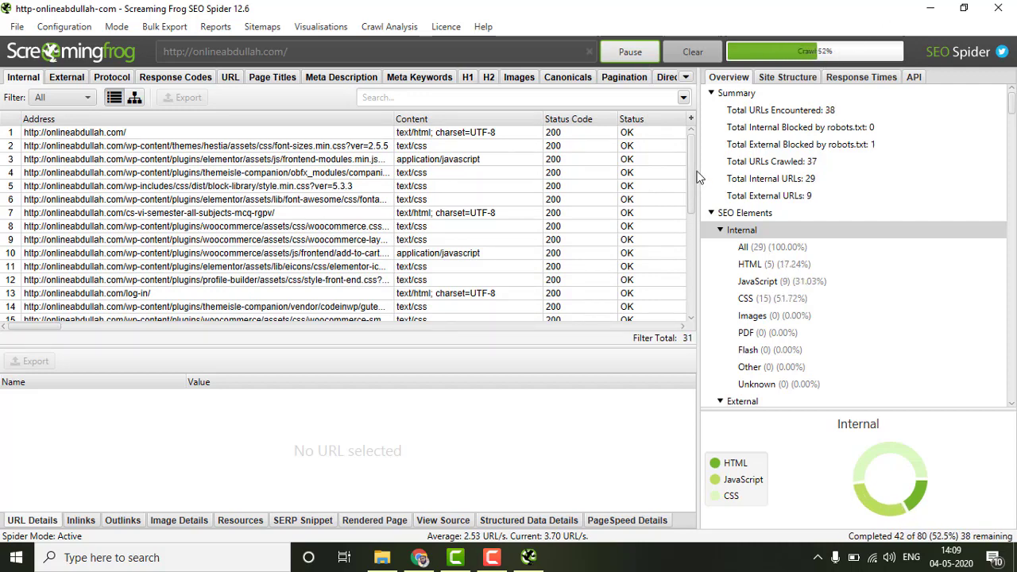
# Step: Look through the crawl's internal, external and protocol URL lists with their content types and status codes
pyautogui.moveTo(692, 172); pyautogui.dragTo(691, 139)
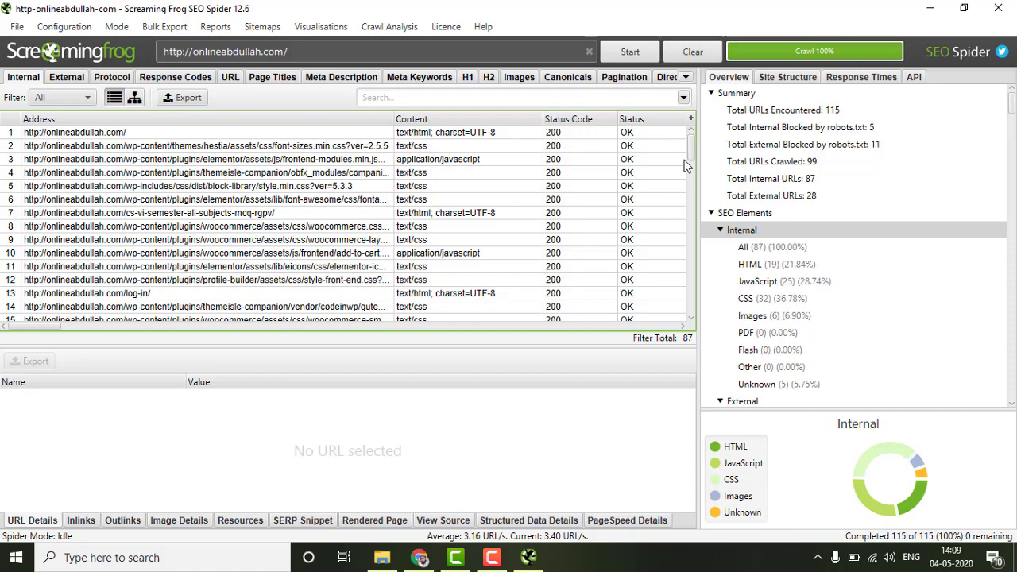
pyautogui.moveTo(693, 151)
pyautogui.mouseDown()
pyautogui.moveTo(693, 301)
pyautogui.moveTo(693, 143)
pyautogui.mouseUp()
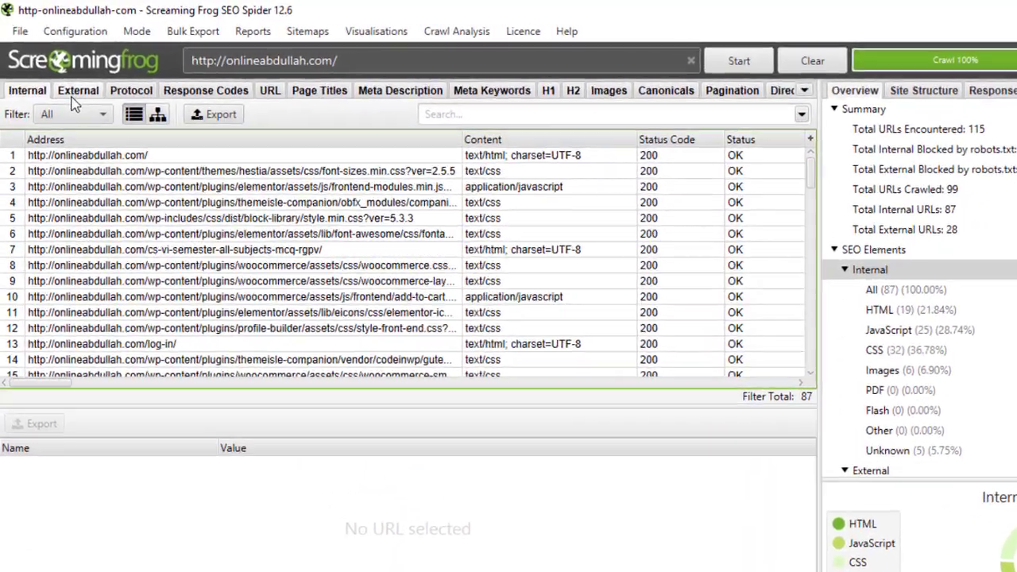
pyautogui.click(74, 96)
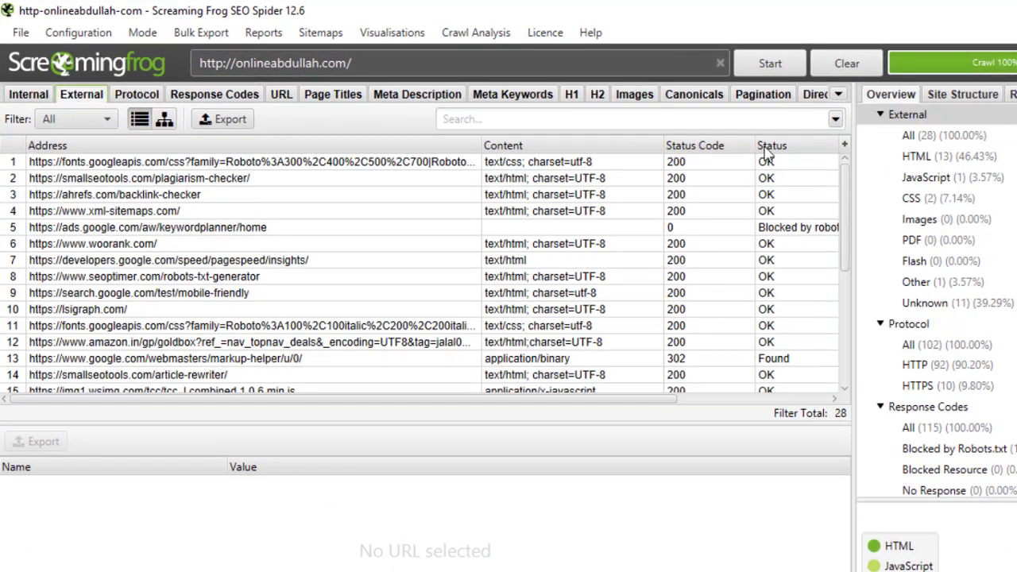
pyautogui.moveTo(847, 197); pyautogui.dragTo(845, 163)
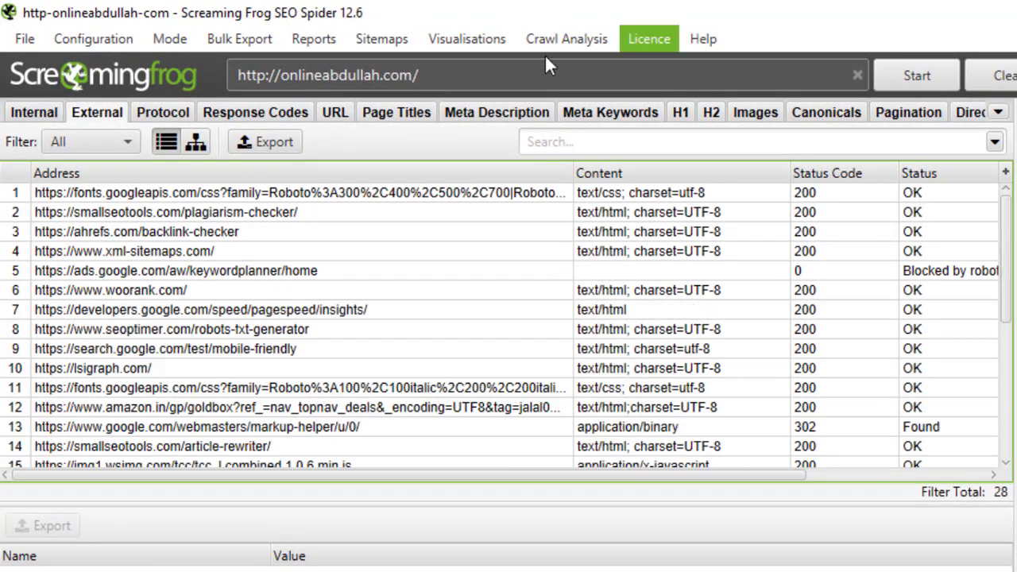
pyautogui.click(163, 114)
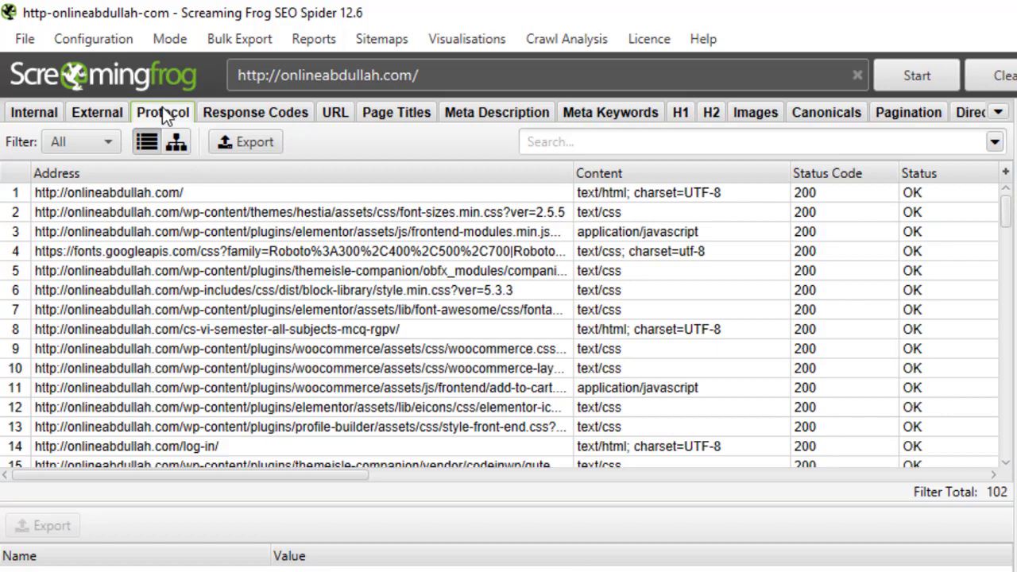
# Step: Filter the response codes to Client Error (4xx) and select the status code of the first listed URL
pyautogui.click(250, 114)
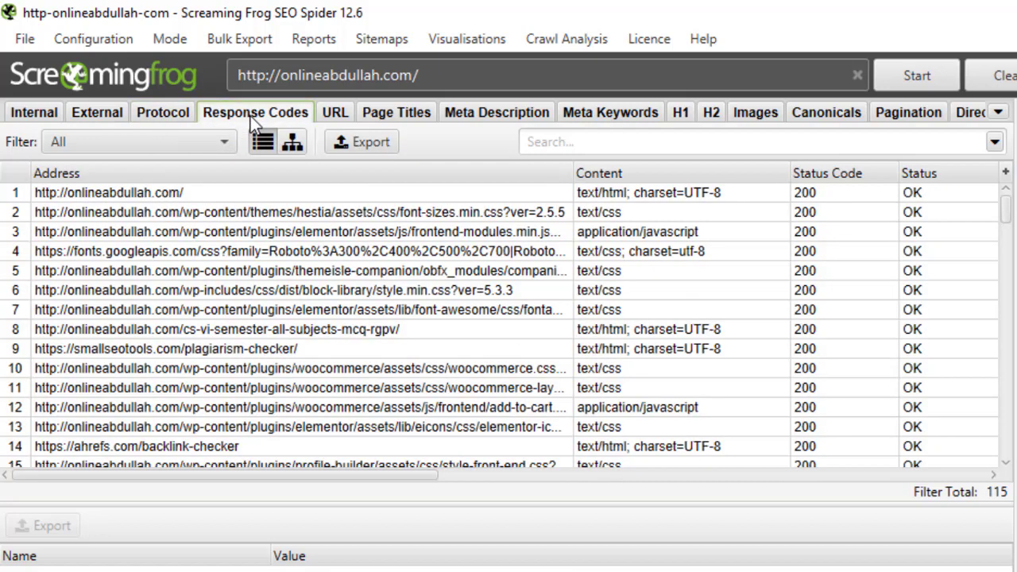
pyautogui.click(167, 140)
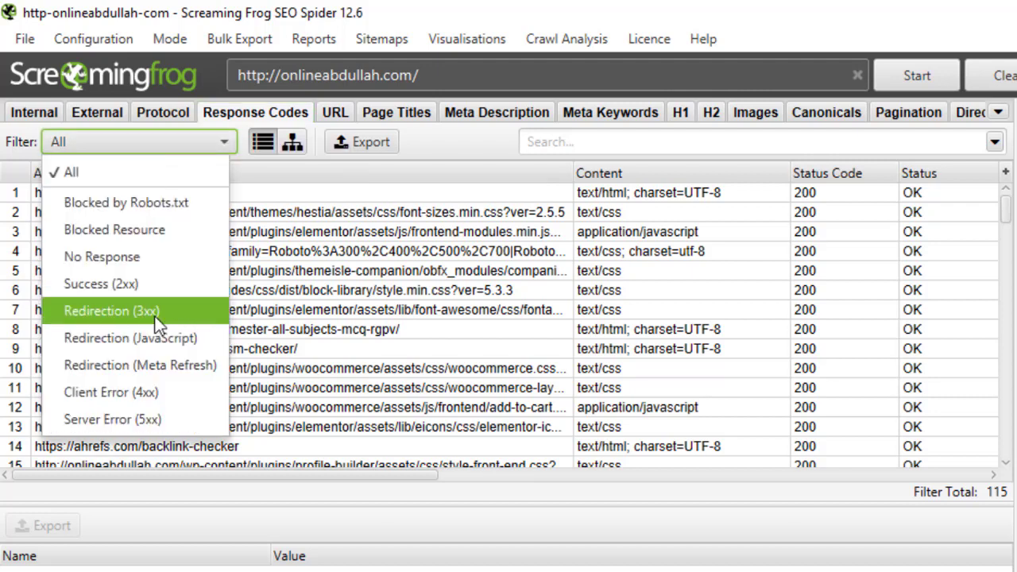
pyautogui.click(173, 392)
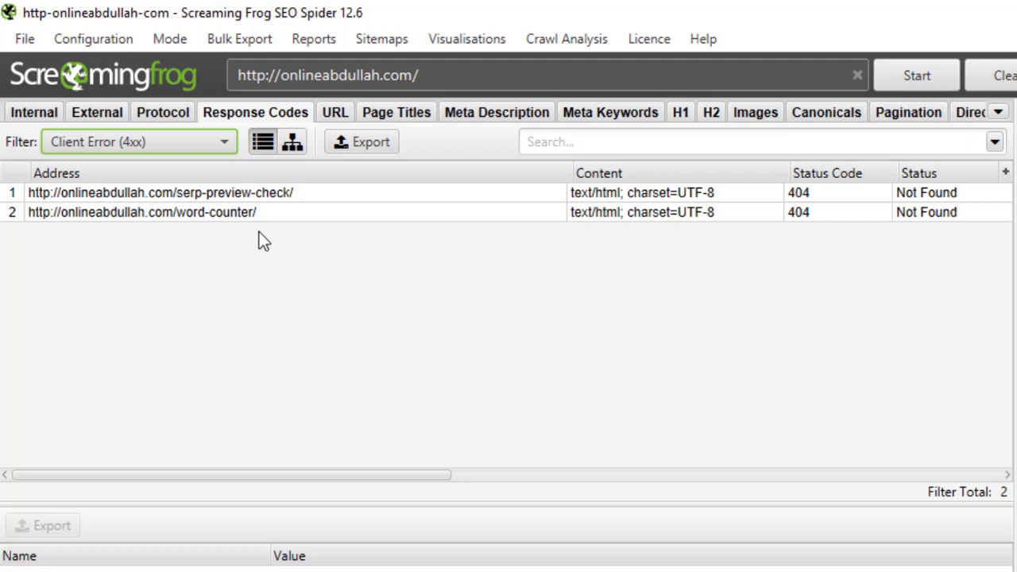
pyautogui.click(823, 199)
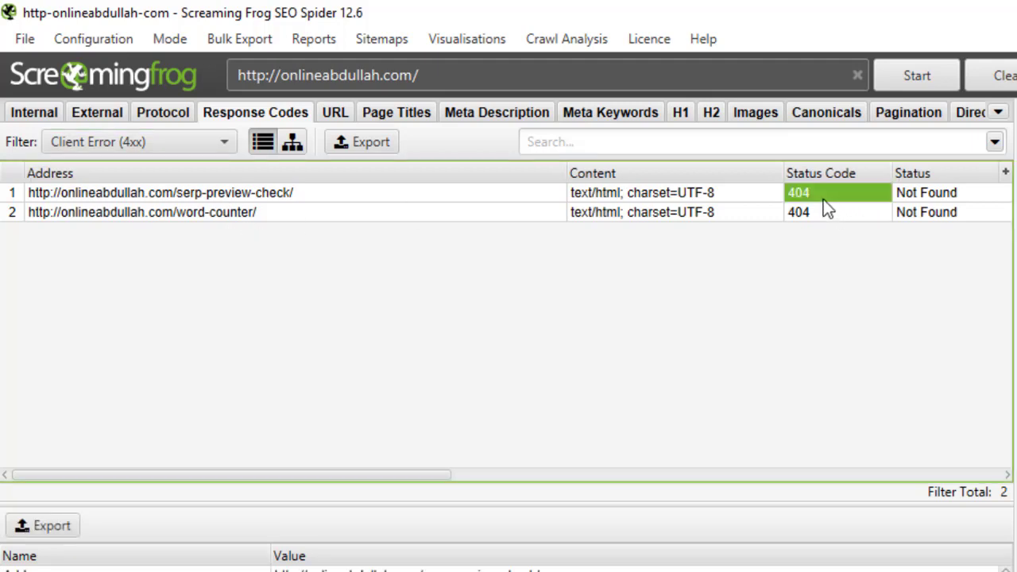
# Step: Filter the crawled URLs to those containing underscores
pyautogui.click(332, 119)
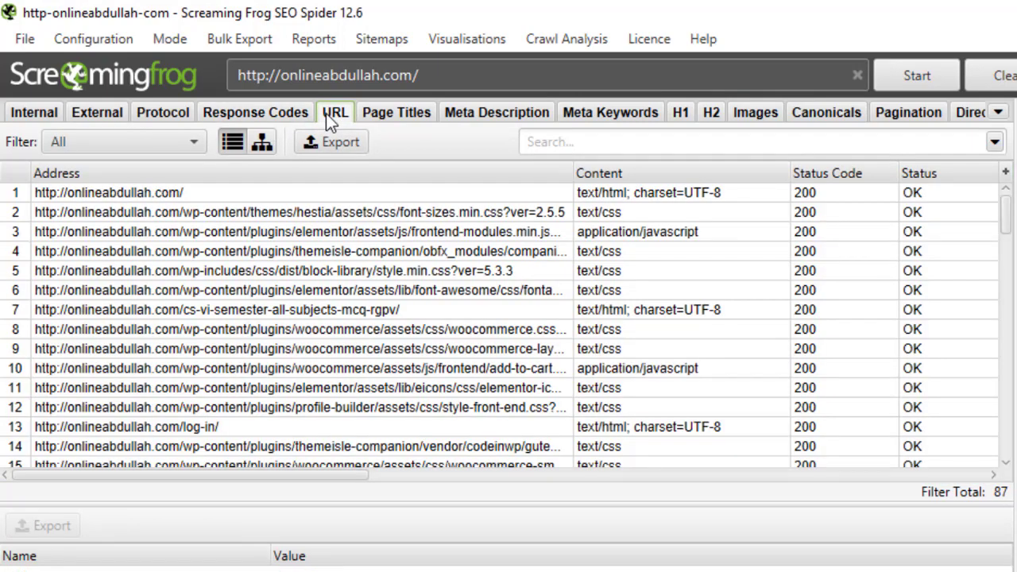
pyautogui.click(156, 147)
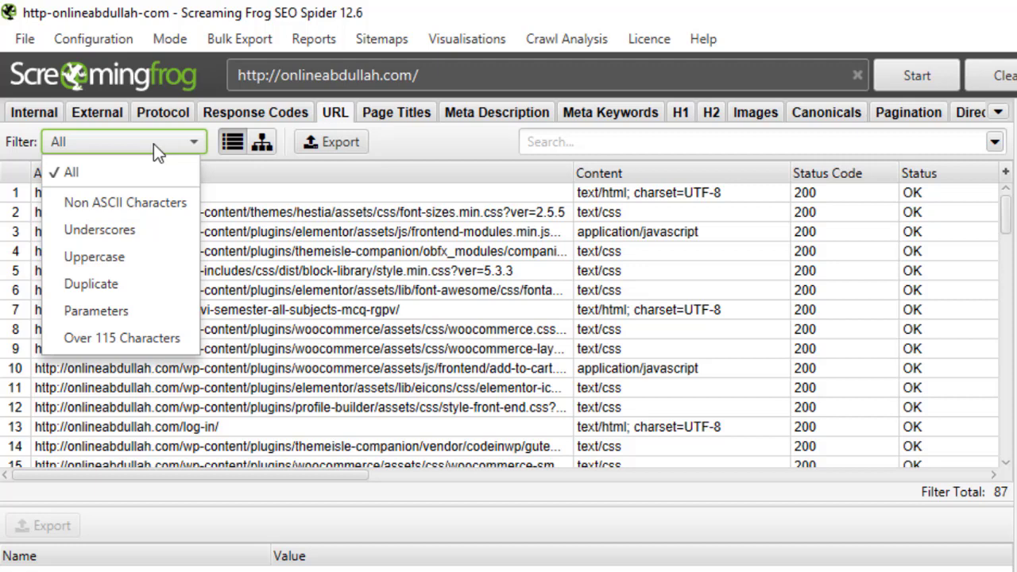
pyautogui.click(108, 232)
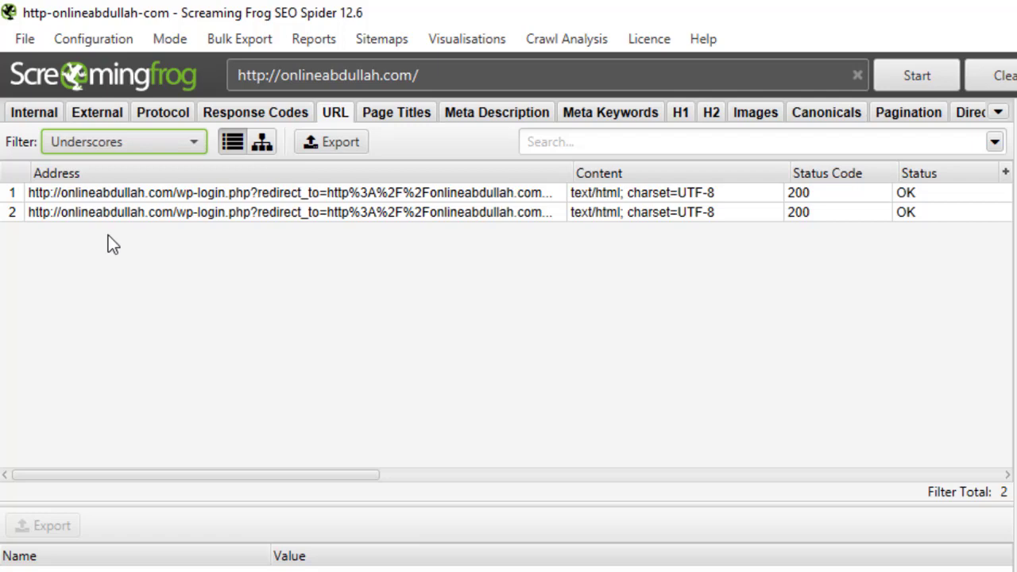
# Step: Check the crawled pages for missing page titles
pyautogui.click(400, 112)
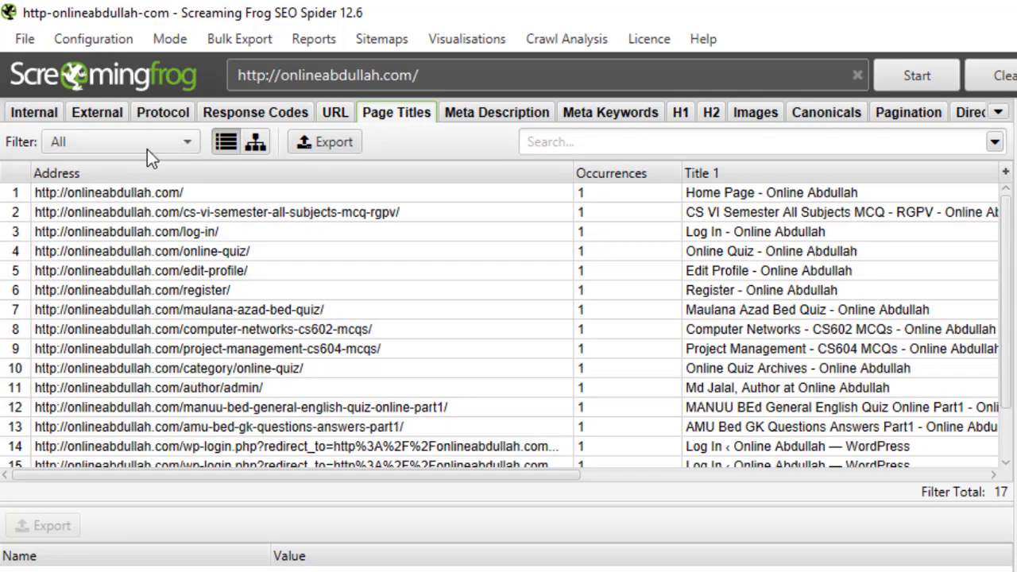
pyautogui.click(149, 149)
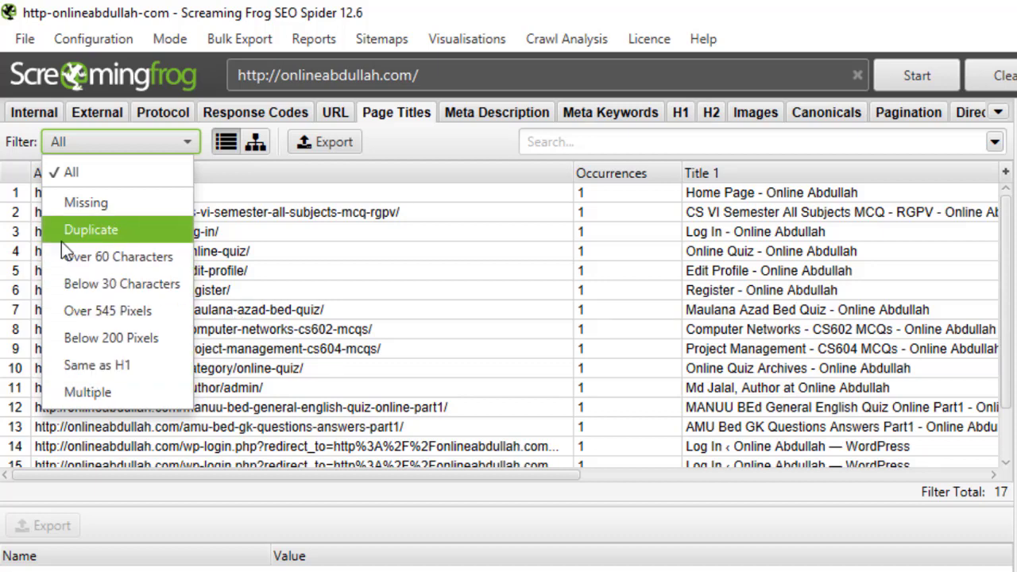
pyautogui.click(105, 208)
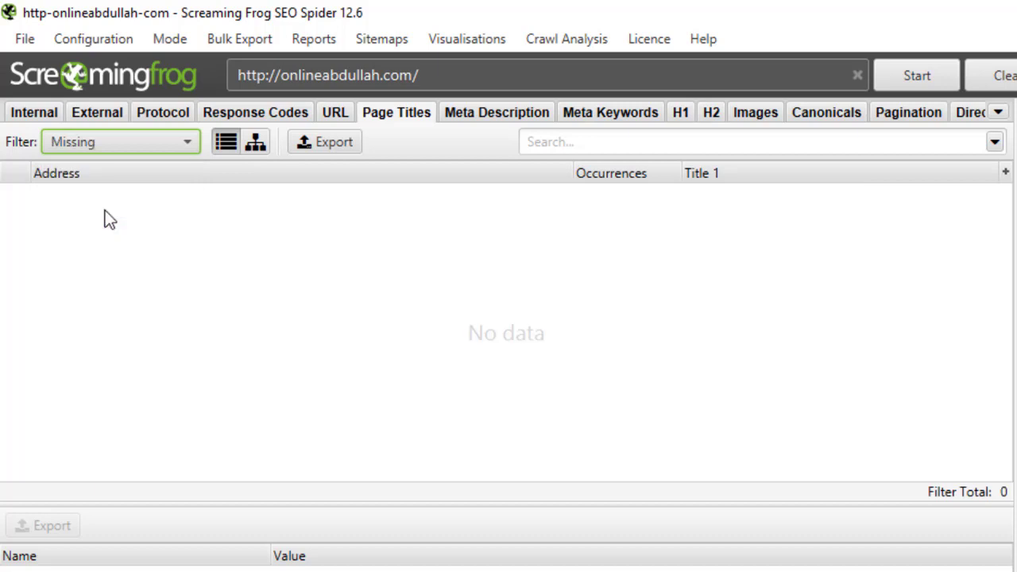
# Step: Filter the page titles to Over 60 Characters and select the address of the listed page
pyautogui.click(123, 139)
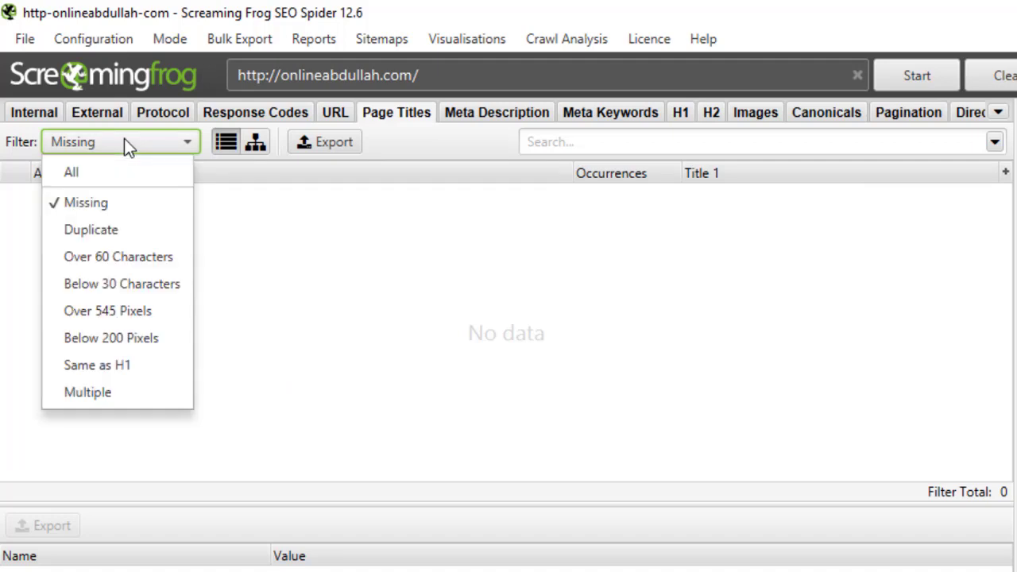
pyautogui.click(119, 254)
pyautogui.click(235, 193)
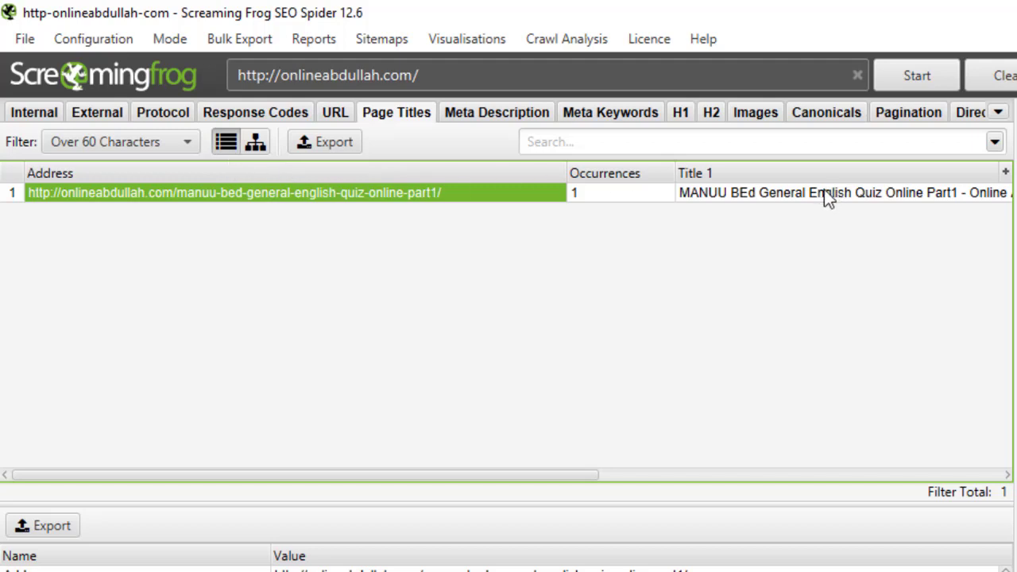
# Step: Filter the meta descriptions to Missing and review the listed pages
pyautogui.click(484, 119)
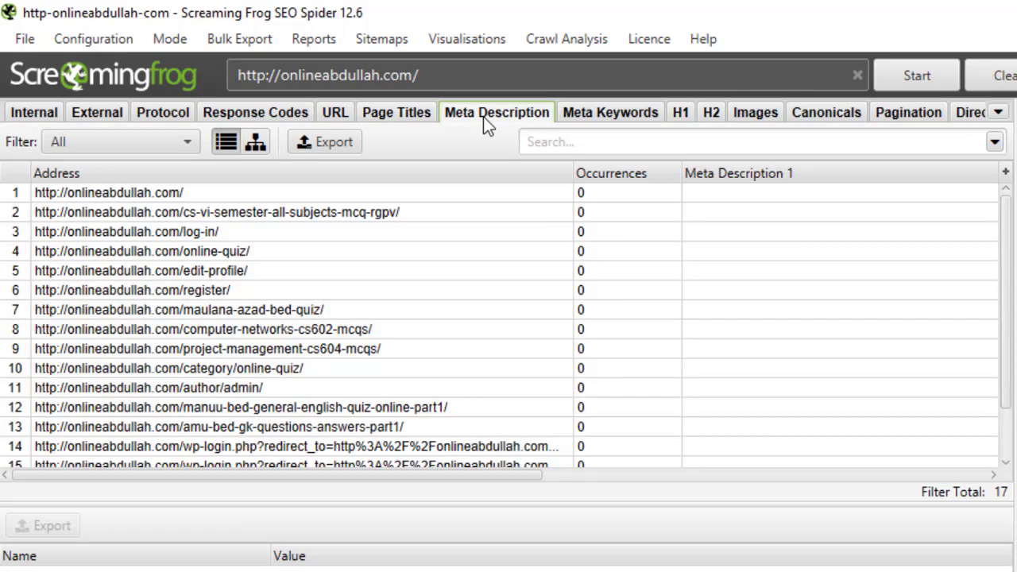
pyautogui.click(141, 144)
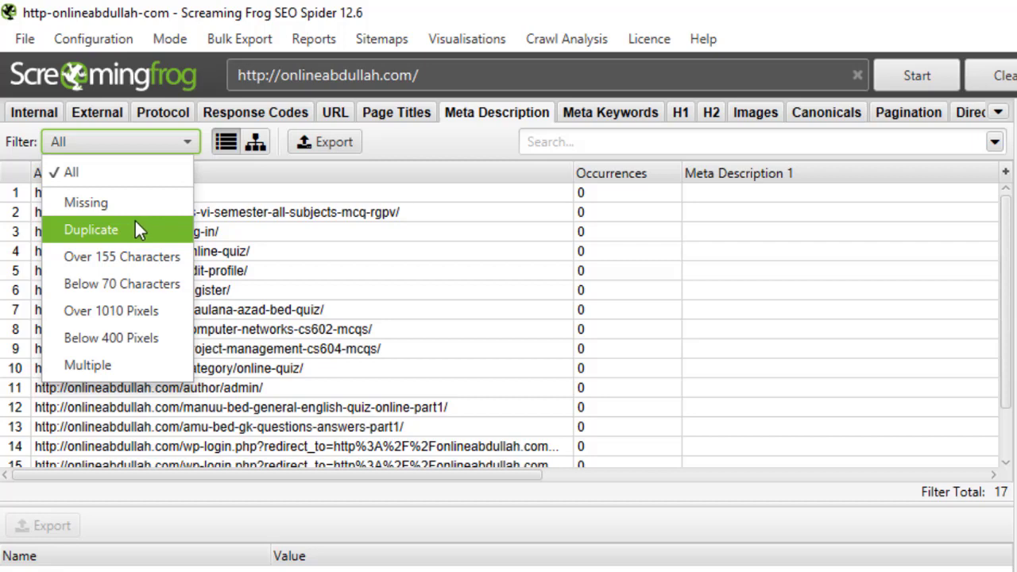
pyautogui.click(114, 205)
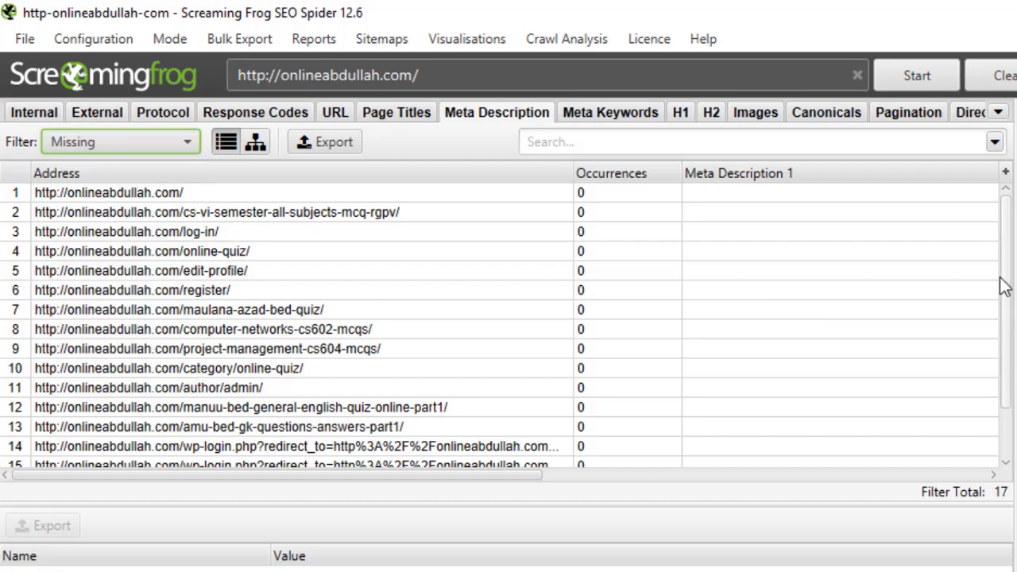
pyautogui.moveTo(998, 274); pyautogui.dragTo(995, 380)
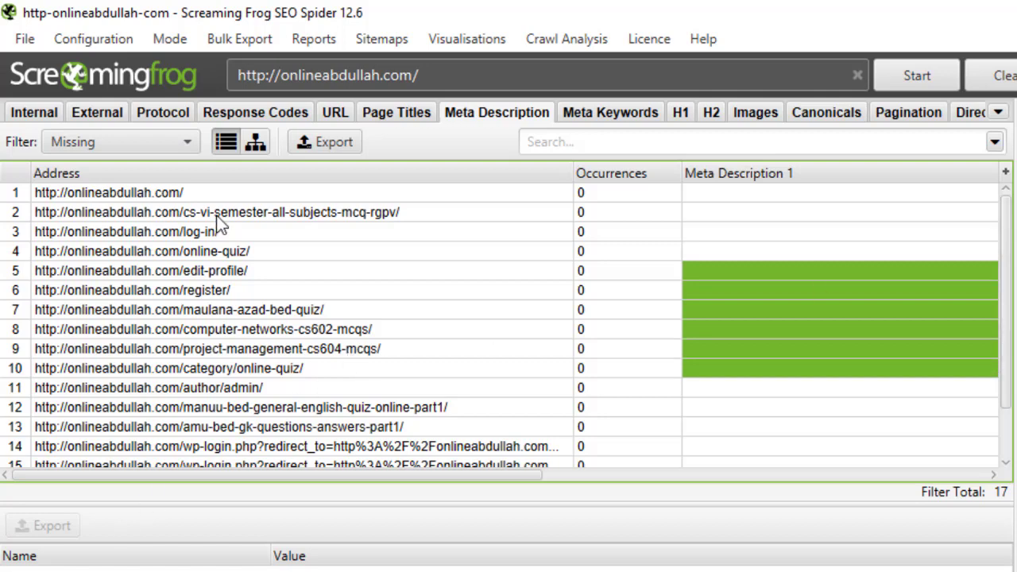
pyautogui.click(159, 141)
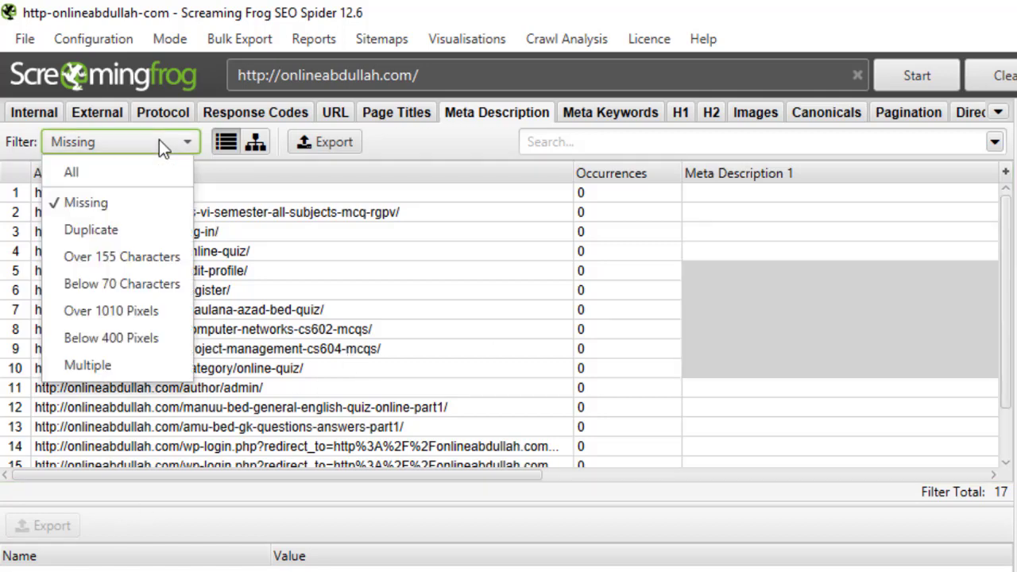
pyautogui.click(123, 204)
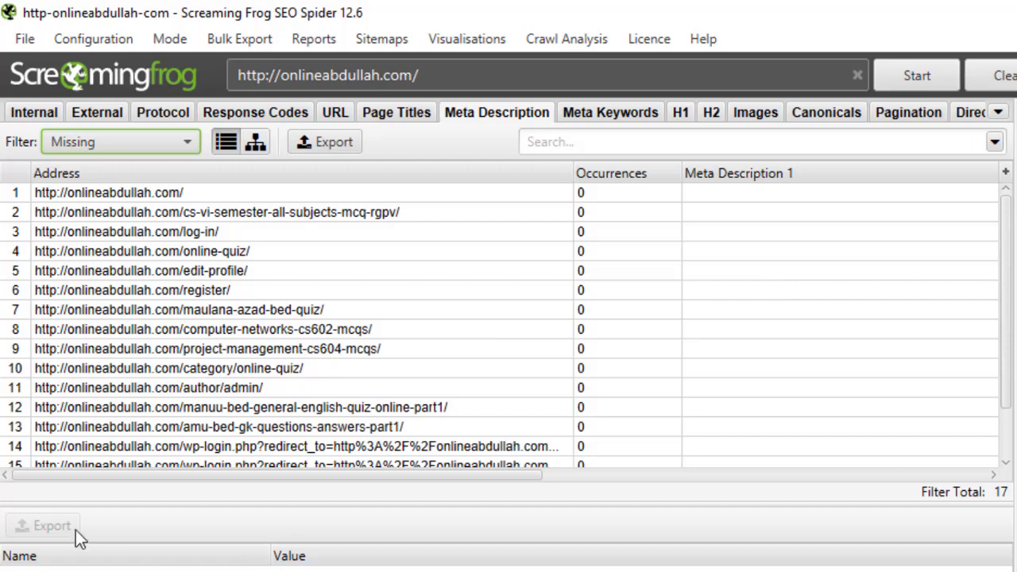
pyautogui.click(156, 150)
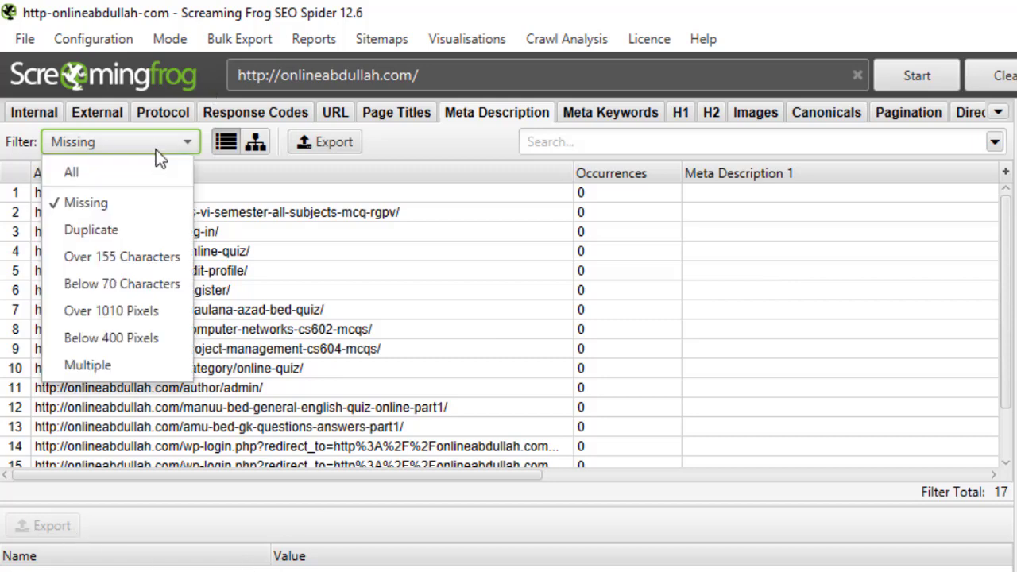
# Step: Export the missing meta descriptions to the Desktop as the Excel workbook meta_description_missing, replacing the existing file
pyautogui.click(333, 141)
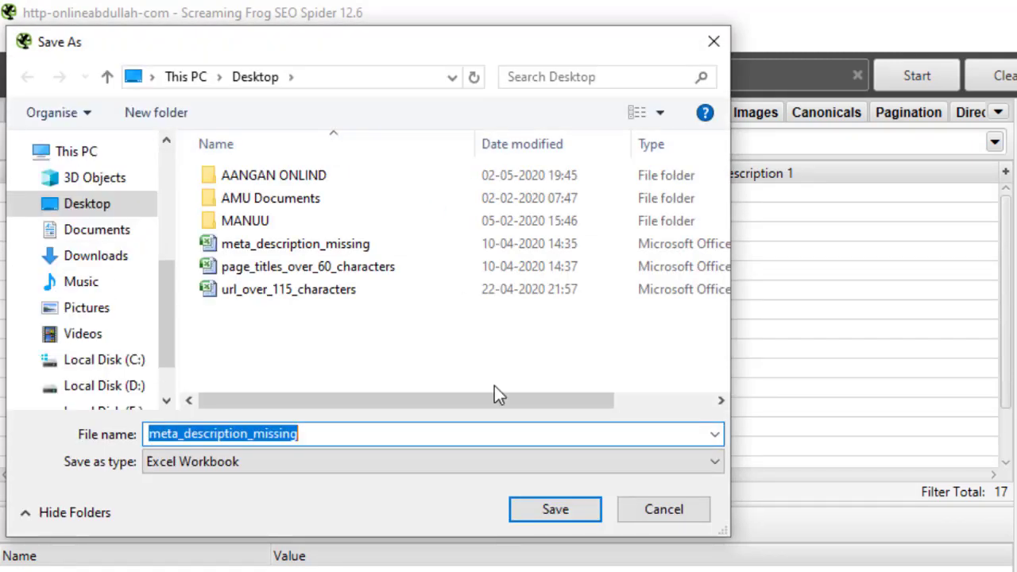
pyautogui.click(560, 523)
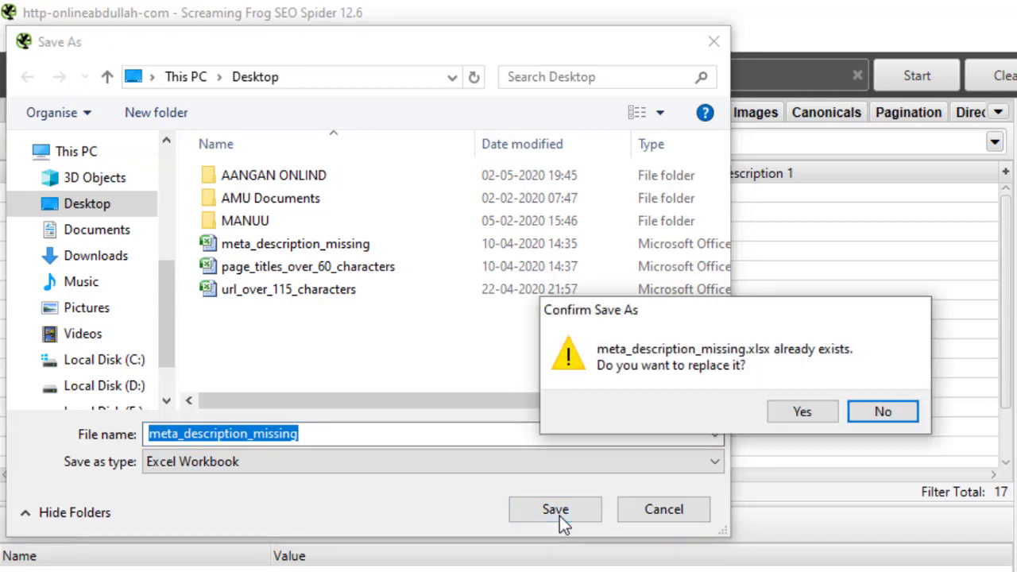
pyautogui.click(803, 415)
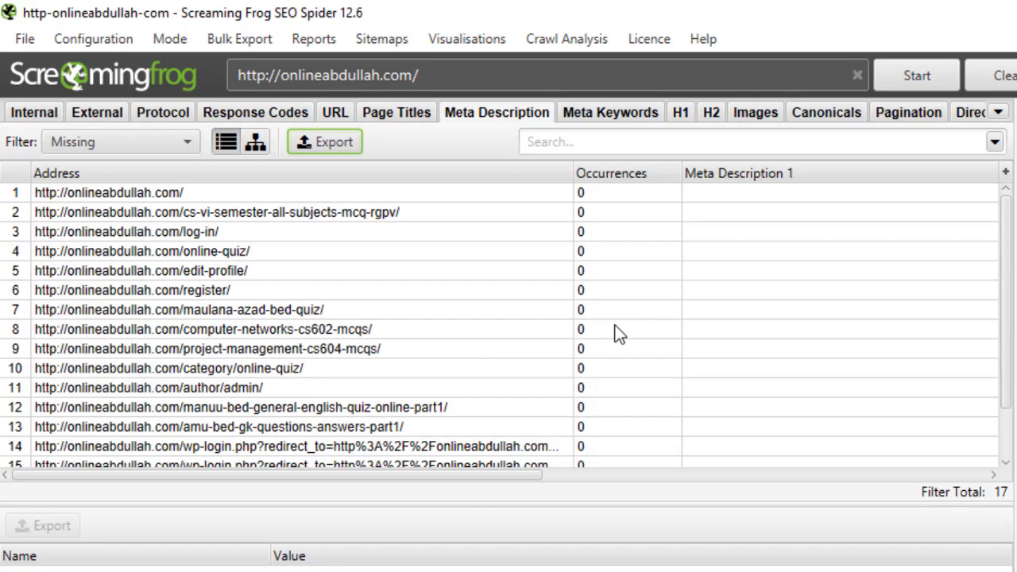
# Step: Review the crawled pages' meta keywords, H1 and H2 headings, including the filter options for meta keywords and H1
pyautogui.click(596, 114)
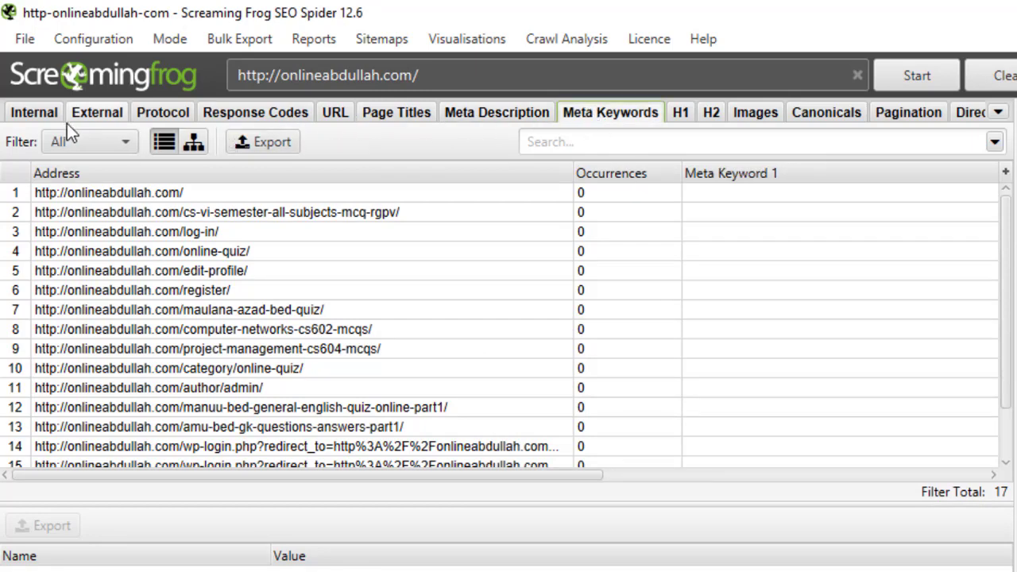
pyautogui.click(80, 150)
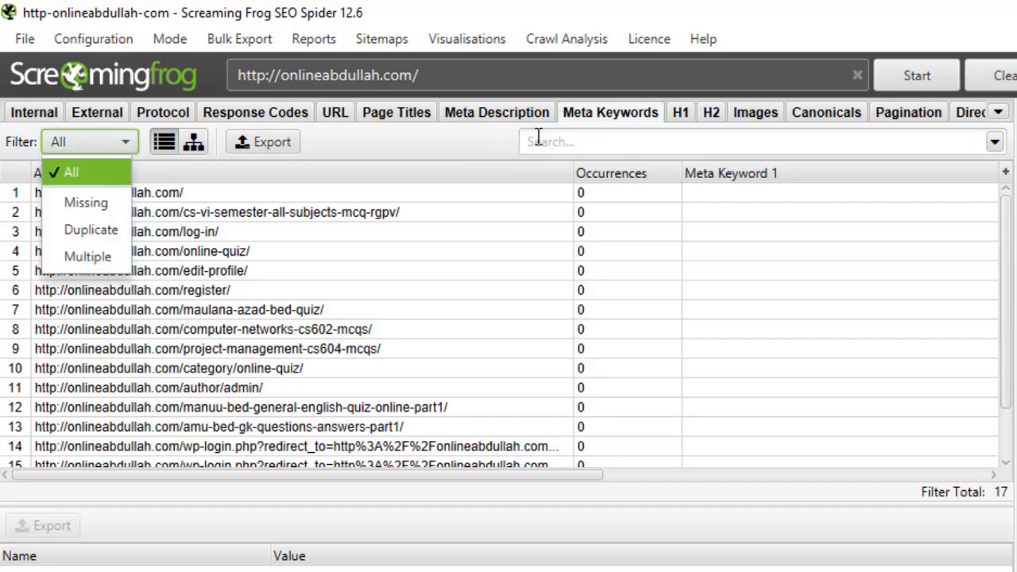
pyautogui.click(680, 114)
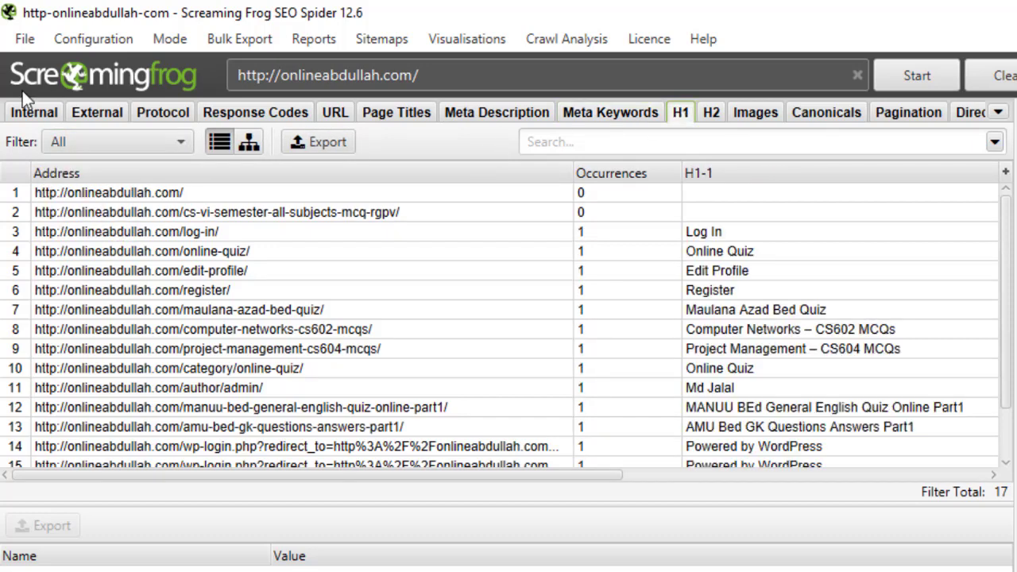
pyautogui.click(113, 143)
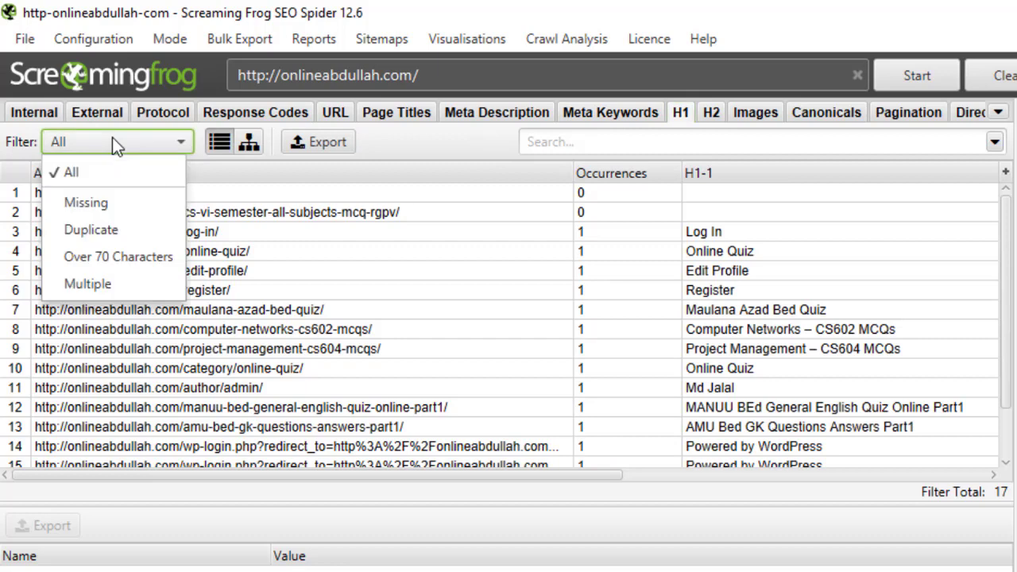
pyautogui.click(709, 114)
# Step: Filter the crawled images to Missing Alt Text and review the listed files
pyautogui.click(767, 112)
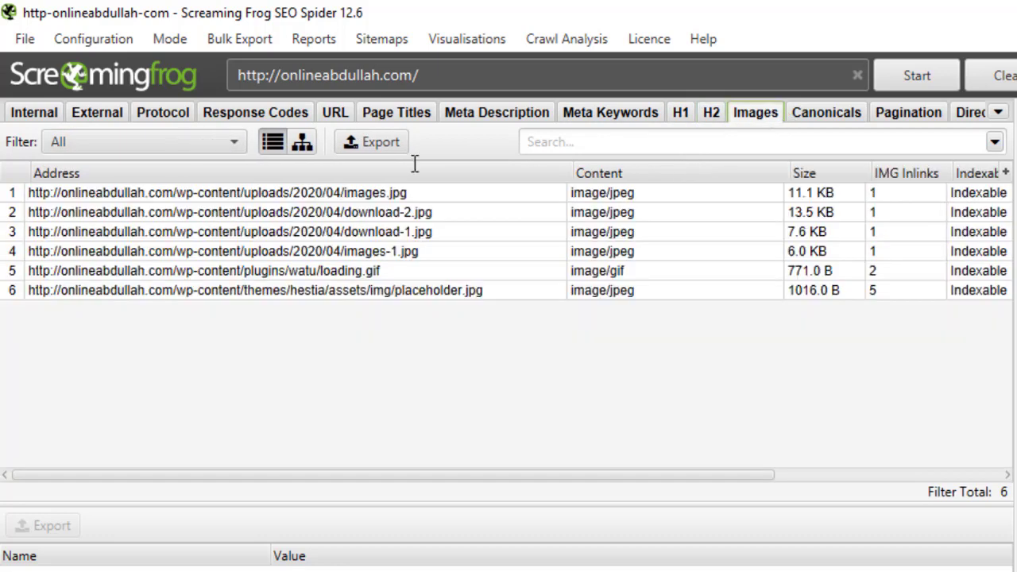
pyautogui.click(98, 147)
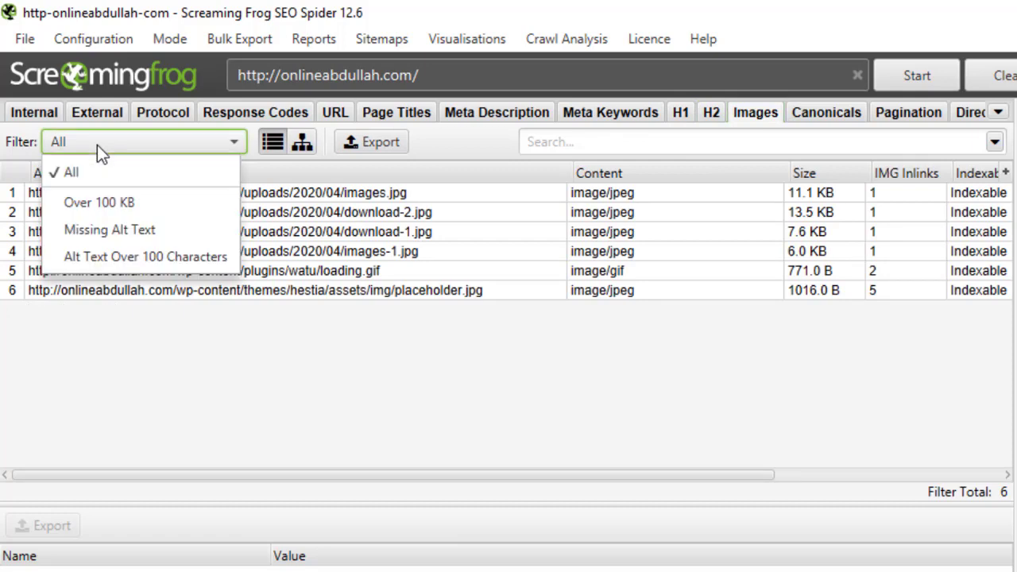
pyautogui.click(138, 229)
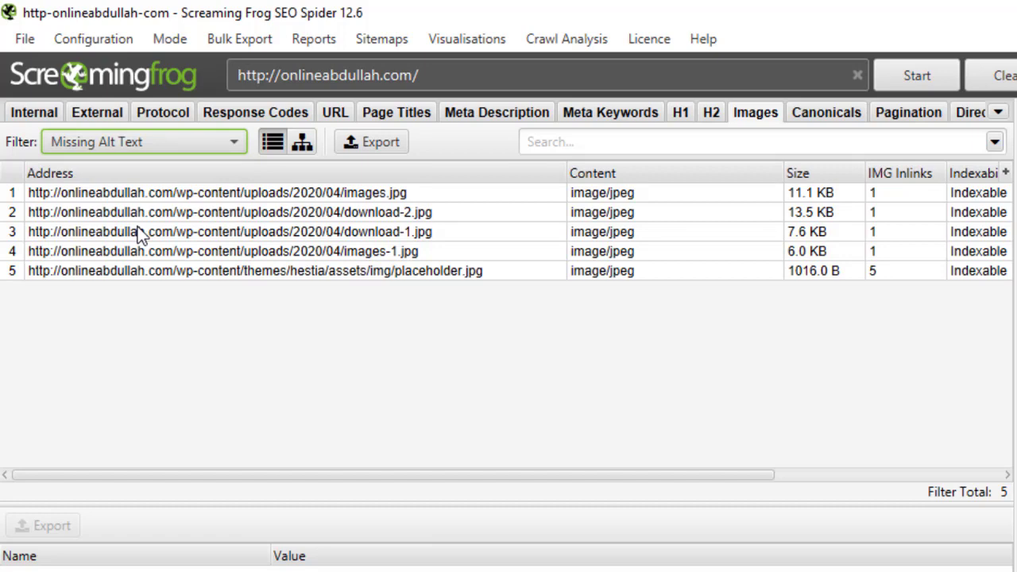
# Step: Review the crawled pages' canonicals with their filter options, plus the pagination and directives data
pyautogui.click(827, 117)
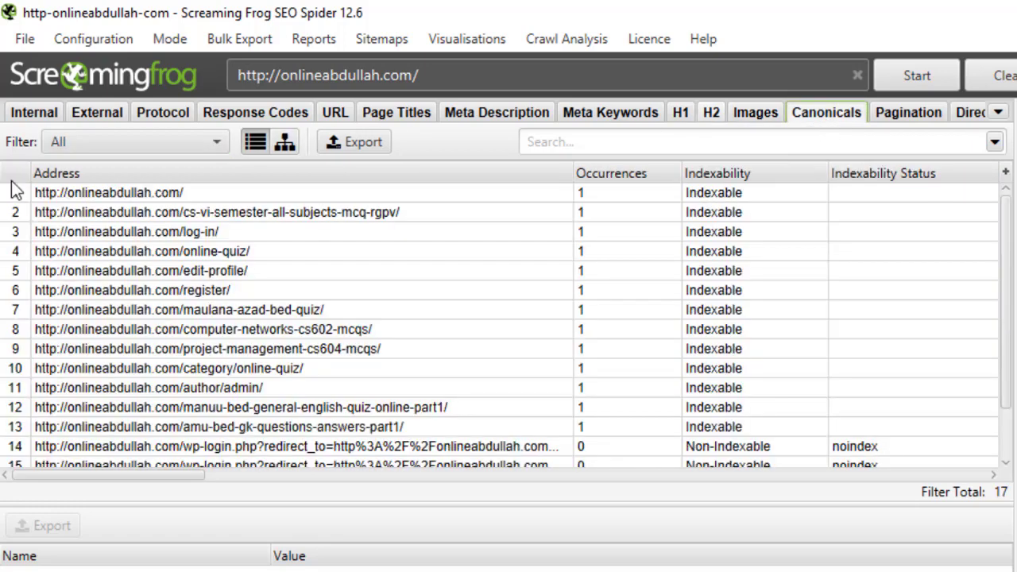
pyautogui.click(126, 140)
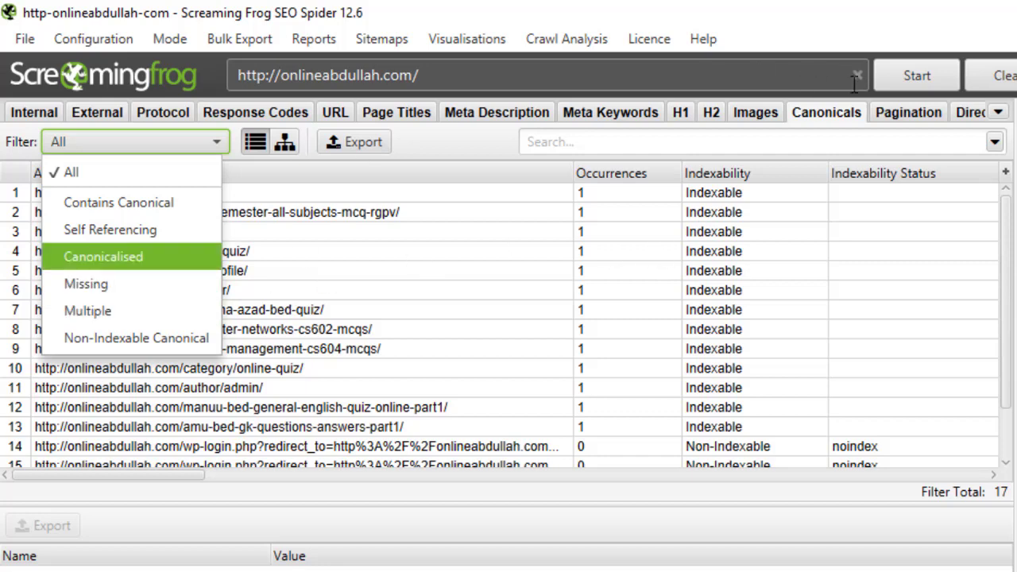
pyautogui.click(899, 116)
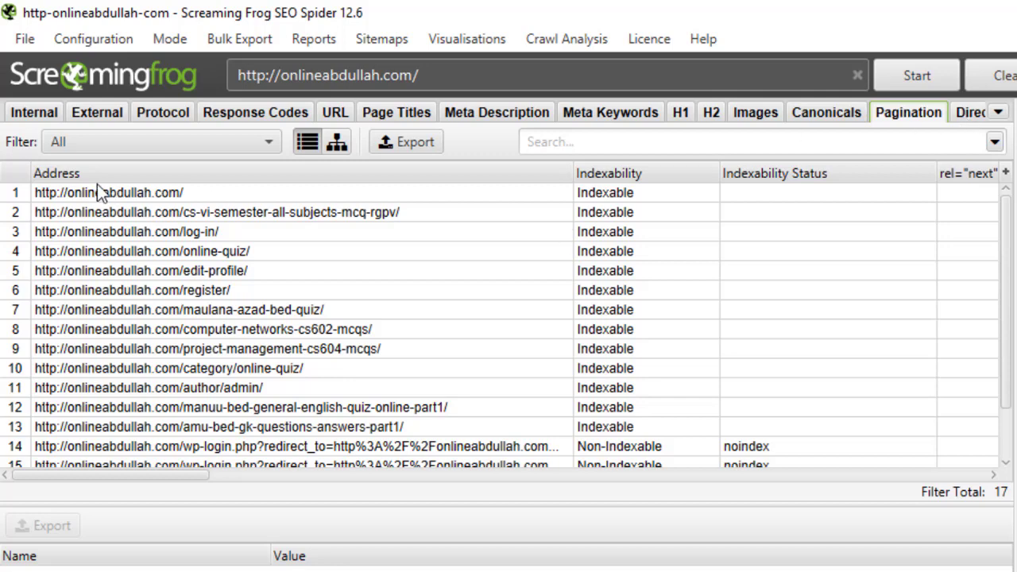
pyautogui.click(970, 114)
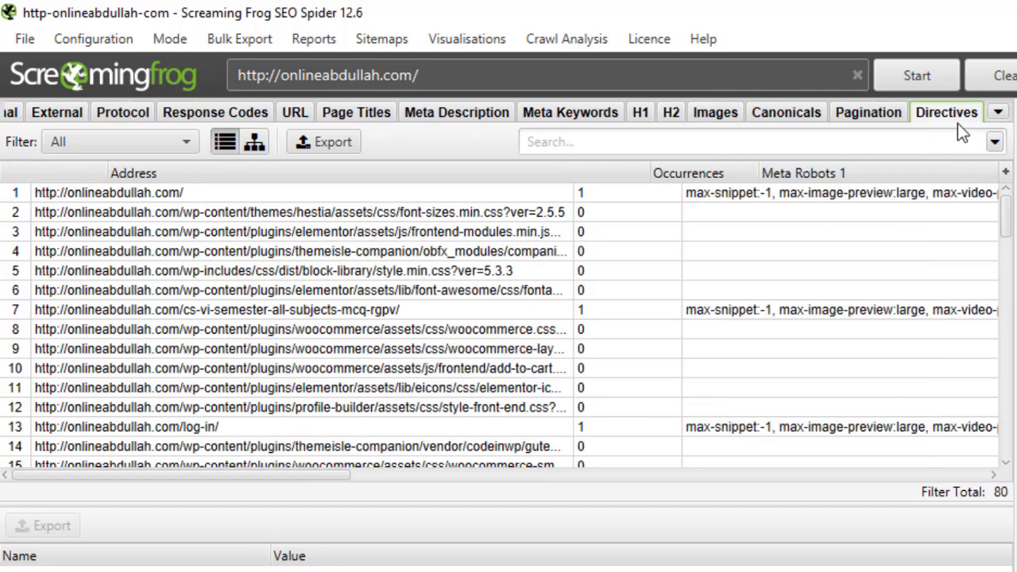